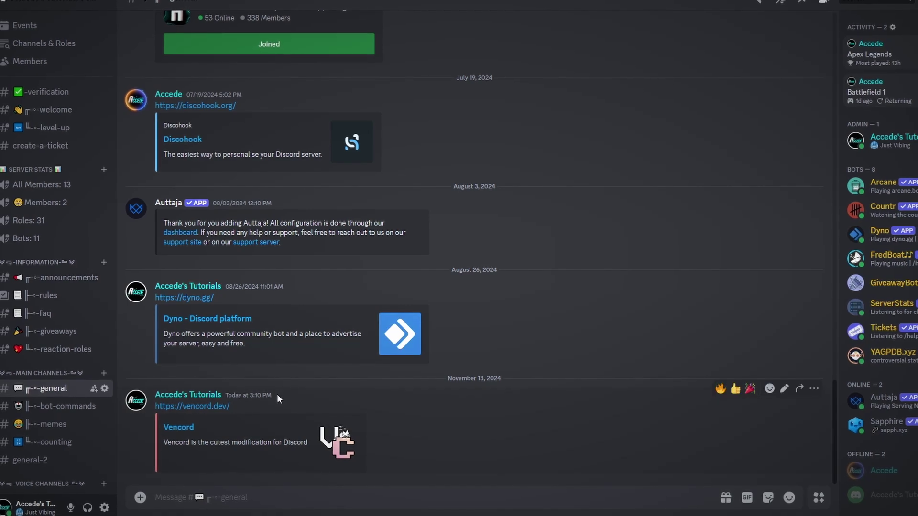
Open vencord.dev's download page and browse the Linux, Mac and browser instructions
click(192, 406)
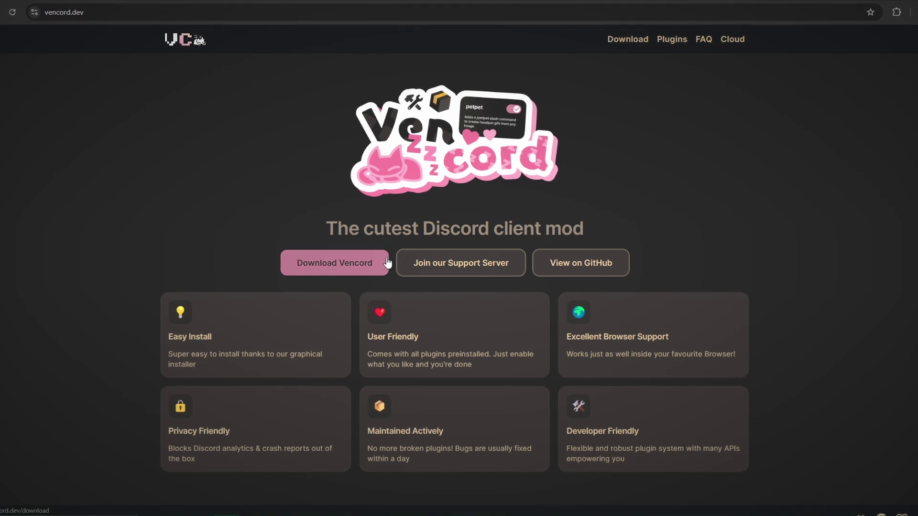
click(361, 268)
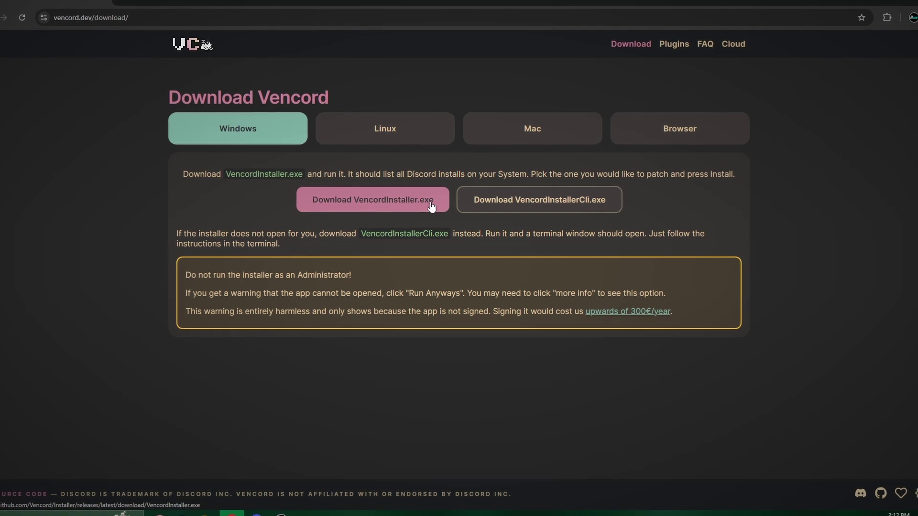
click(436, 127)
click(593, 129)
click(674, 129)
click(267, 142)
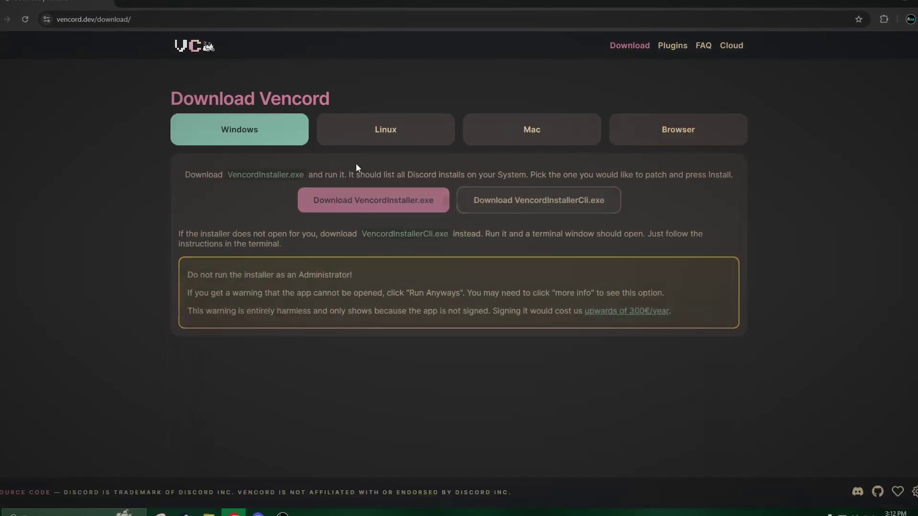
Download VencordInstaller.exe from the Windows instructions, then show the Mac instructions
click(529, 129)
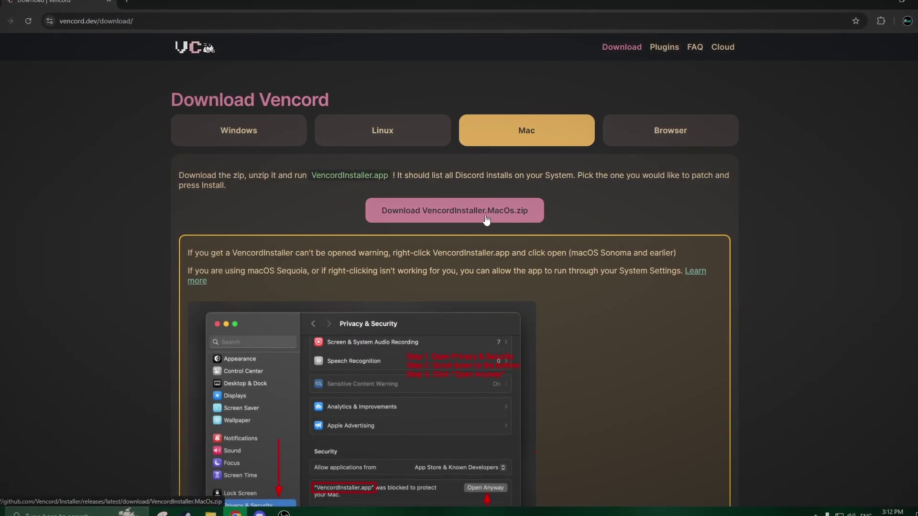
click(239, 130)
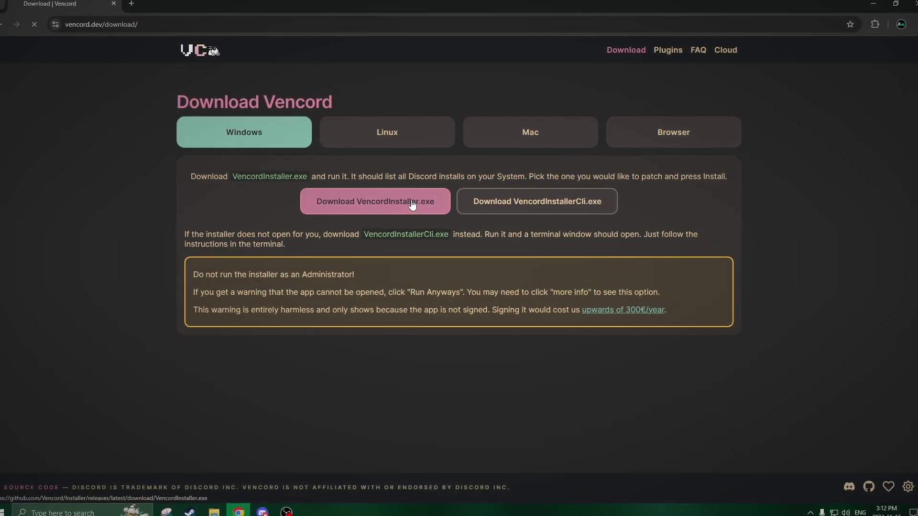
click(338, 203)
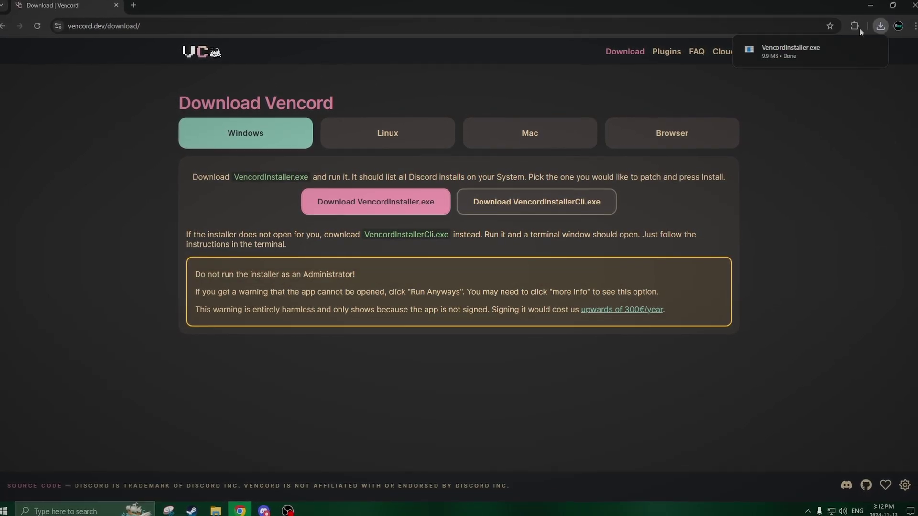
click(529, 127)
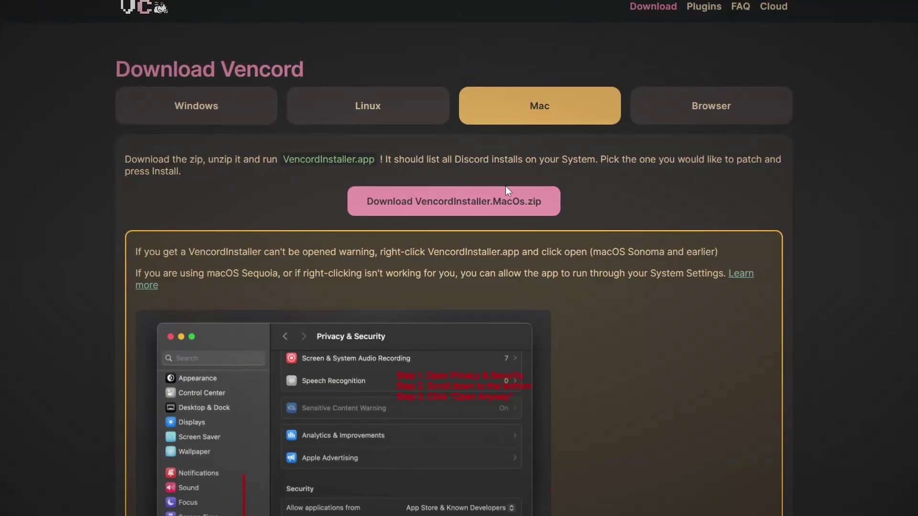
Extract VencordInstaller.MacOS.zip in Downloads and browse into VencordInstaller.app's Contents/MacOS folder
key(super+e)
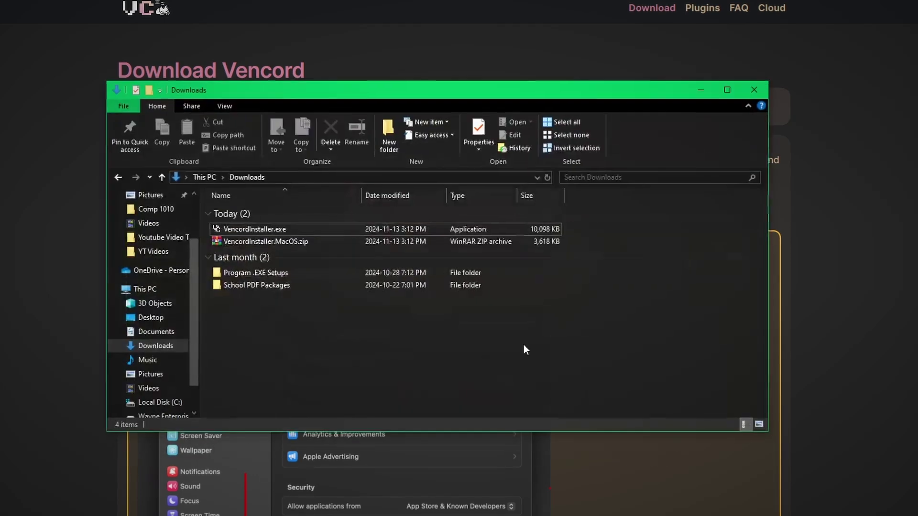
right_click(238, 242)
click(278, 297)
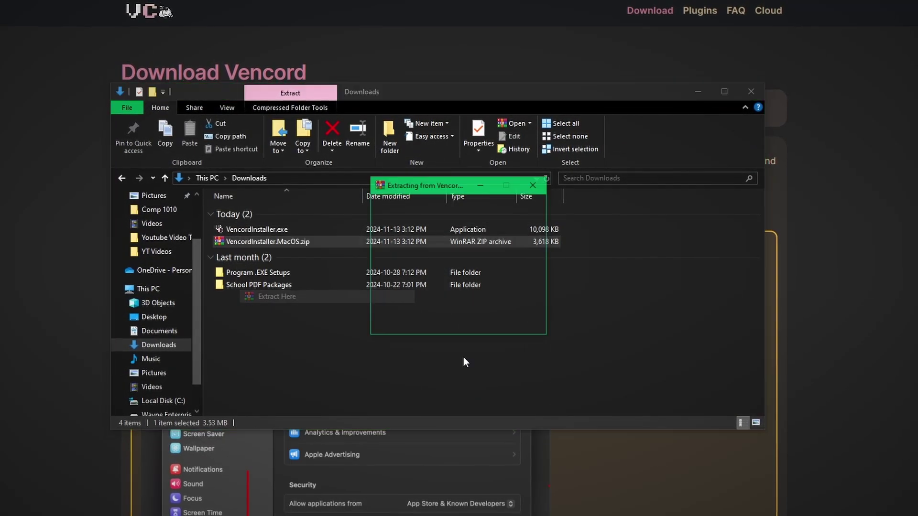
double_click(285, 316)
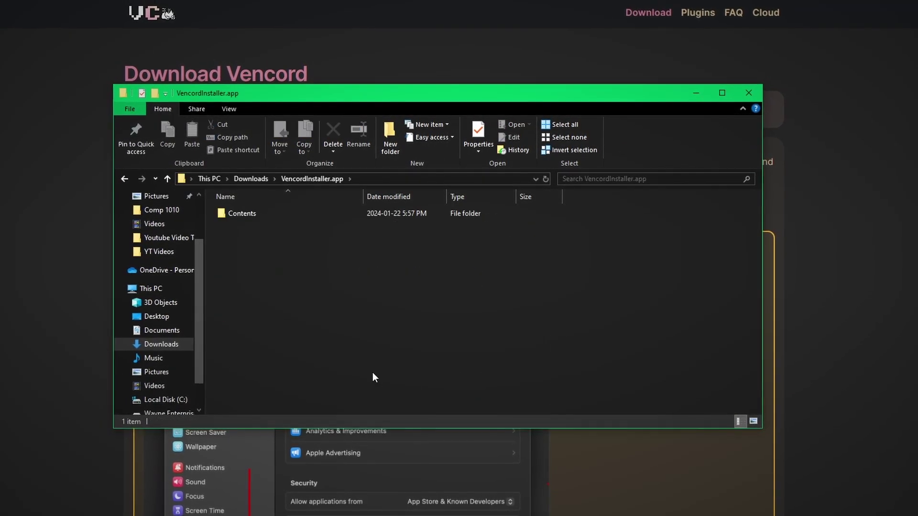
double_click(272, 213)
double_click(258, 214)
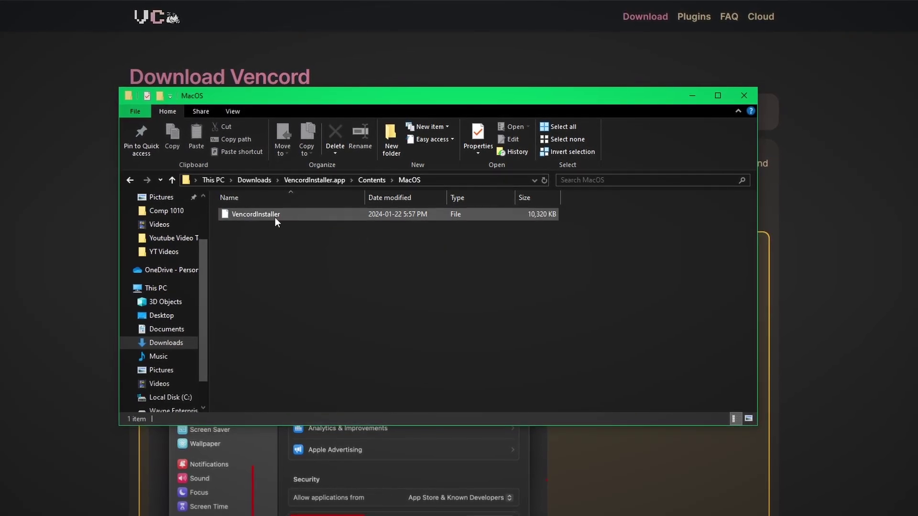
click(132, 181)
click(132, 181)
click(132, 181)
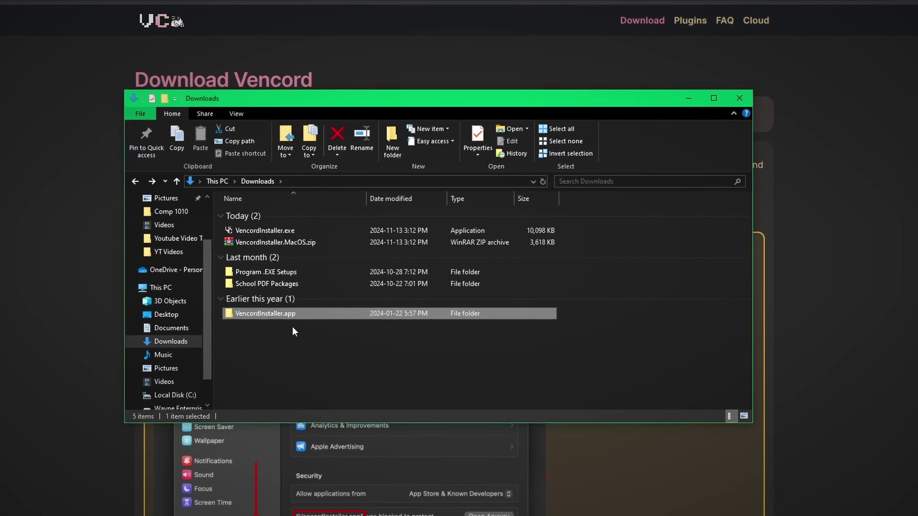
Delete the VencordInstaller.app folder and the MacOS zip, leaving only VencordInstaller.exe
key(Delete)
click(269, 243)
key(Delete)
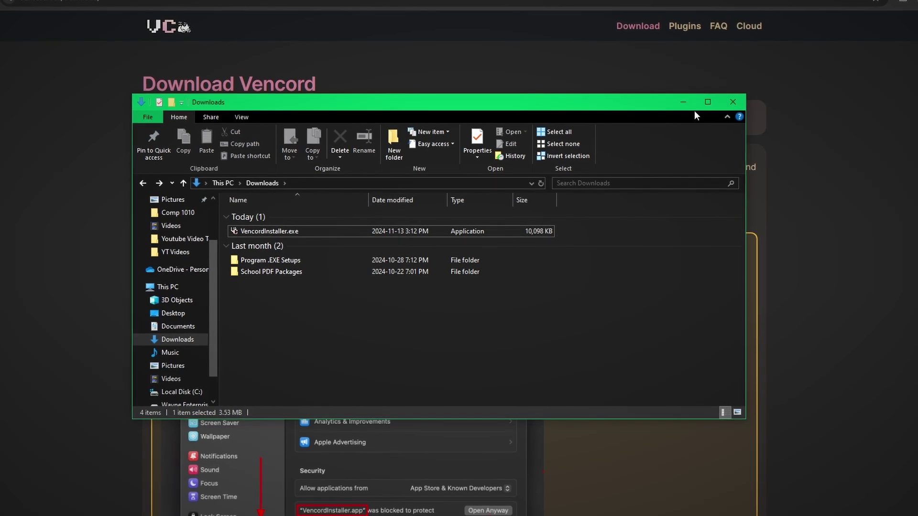
click(733, 102)
click(262, 130)
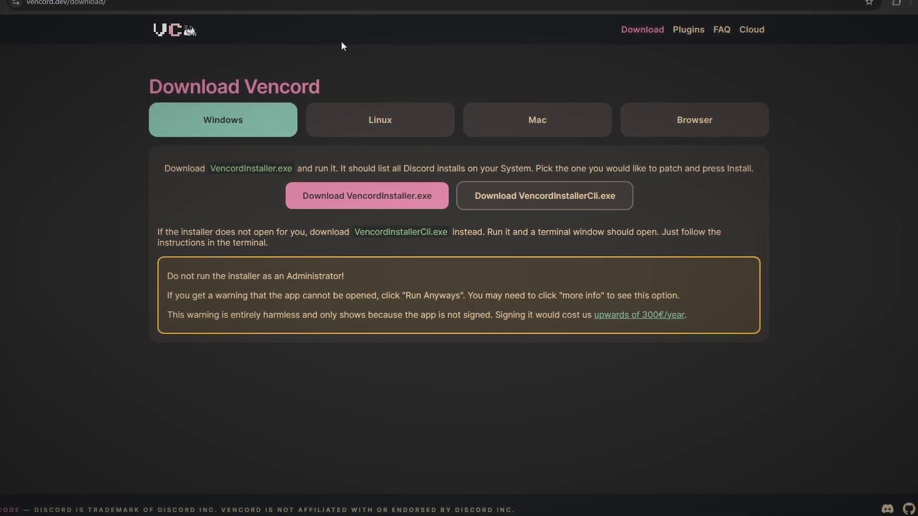
Patch the Stable Discord install with Vencord version 7ef536c and close the installer
click(296, 201)
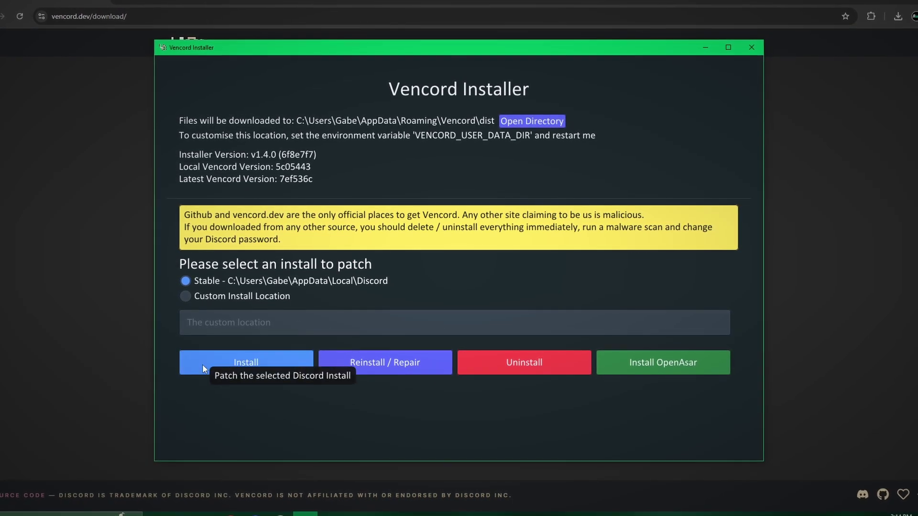
click(230, 365)
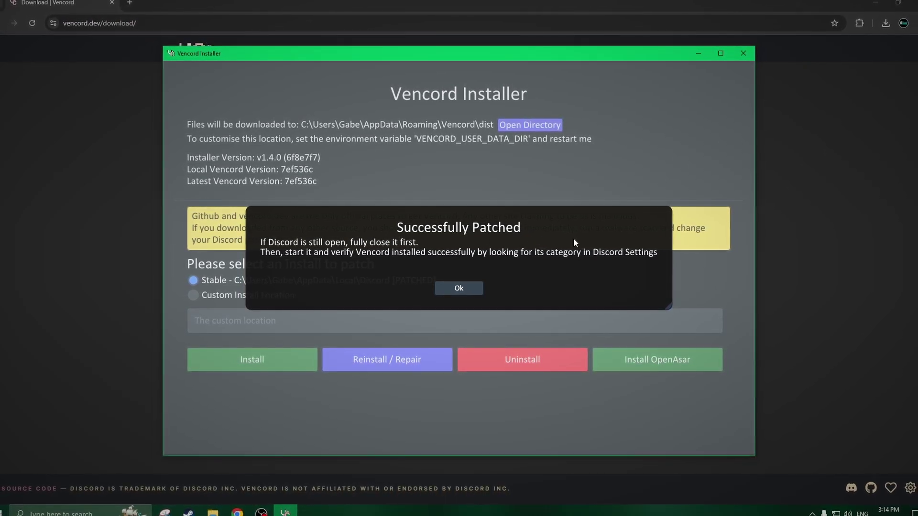
click(459, 287)
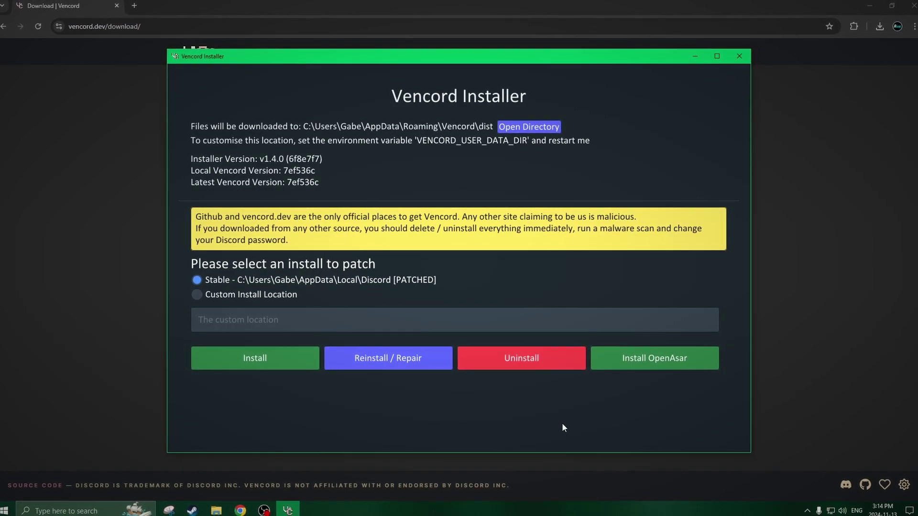
click(739, 56)
Open Task Manager from the taskbar, review the running processes, and close it
click(699, 247)
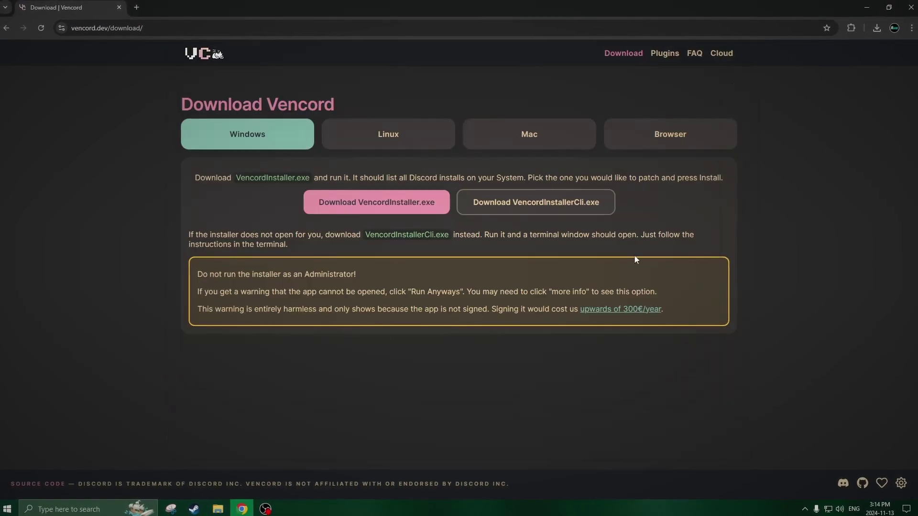
right_click(431, 509)
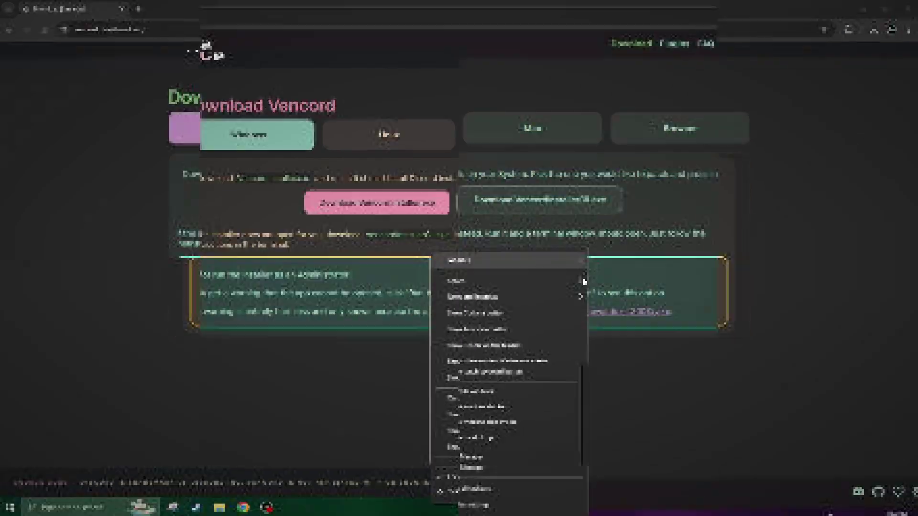
click(457, 457)
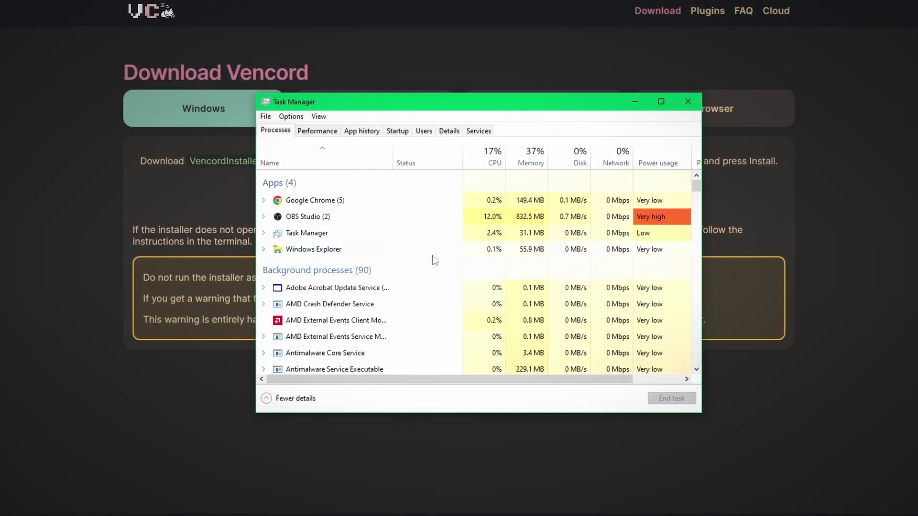
scroll(447, 256, down, 7)
scroll(495, 268, down, 2)
scroll(549, 236, up, 8)
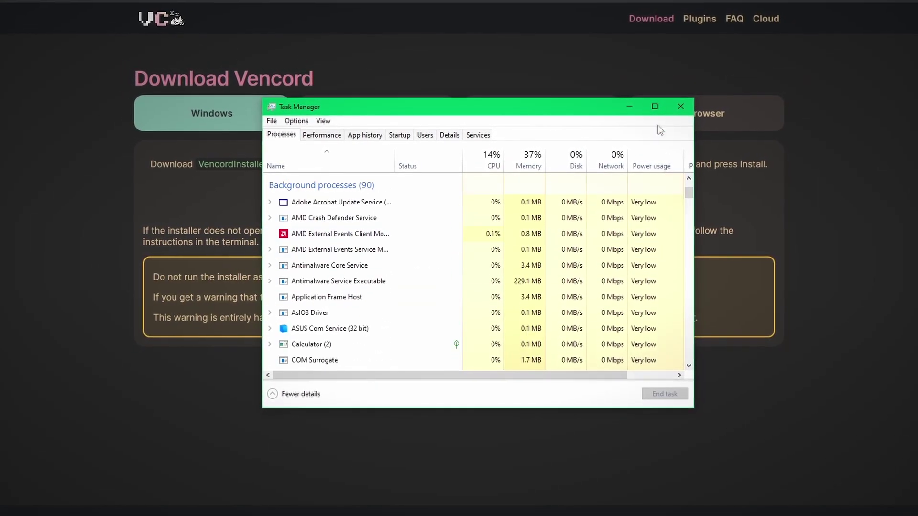
click(680, 107)
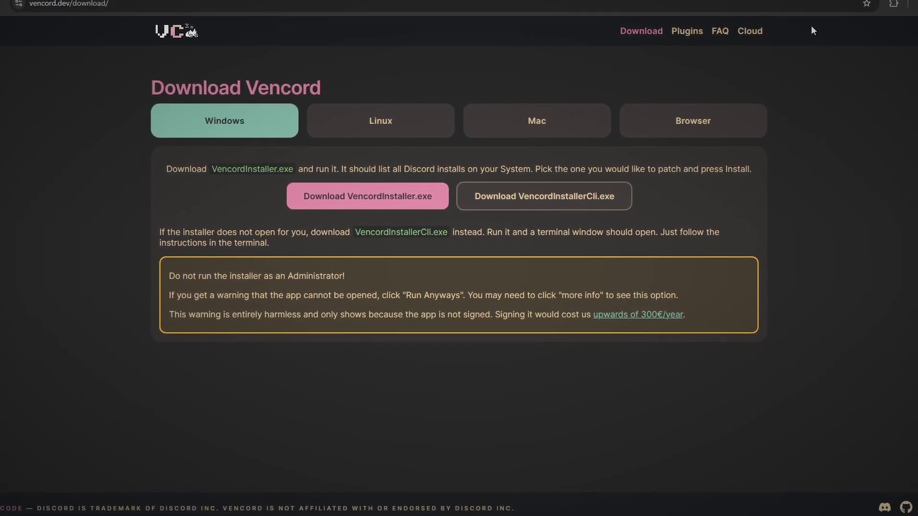
Search Windows for 'discord' and launch the Discord app
key(super)
text(discord)
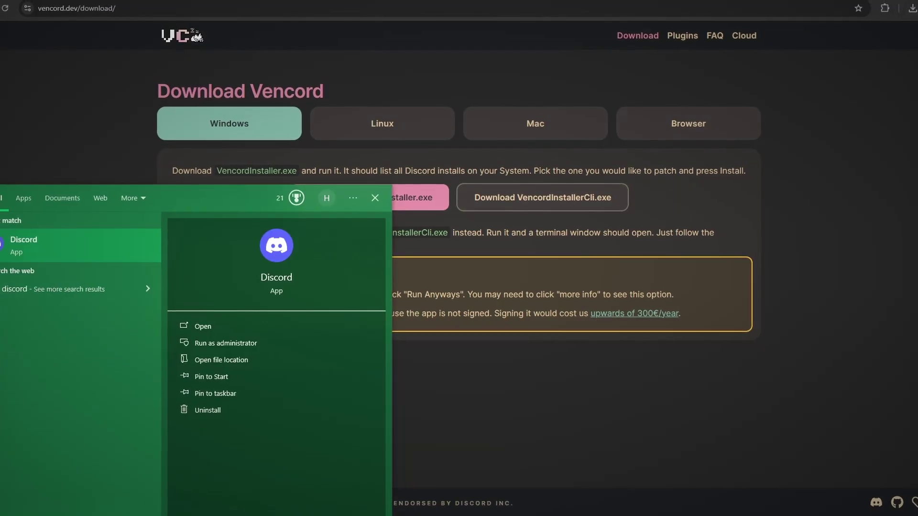
key(Return)
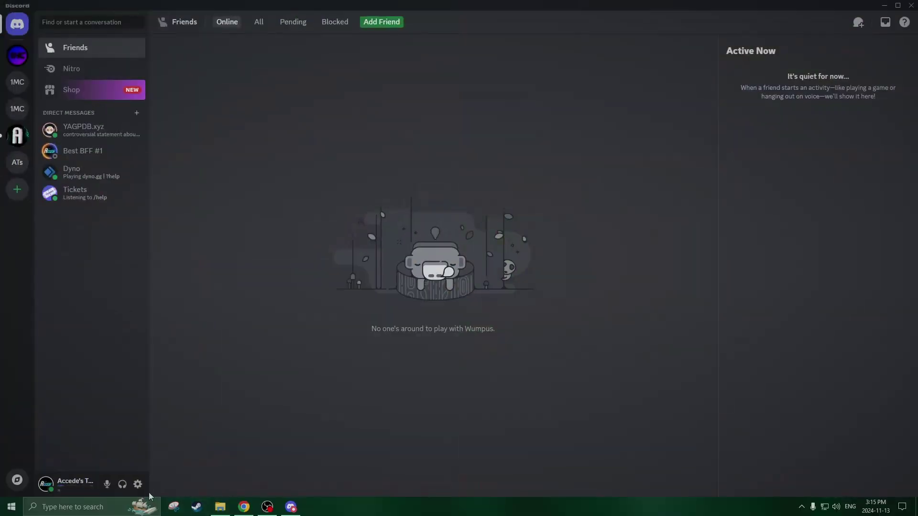
Open Discord's user settings and go to Plugins under the Vencord sidebar section
click(139, 485)
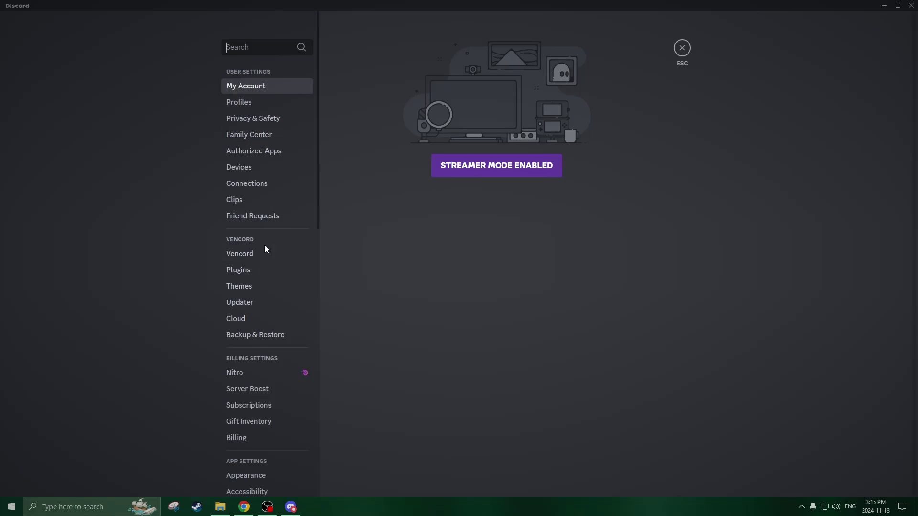
scroll(236, 260, down, 1)
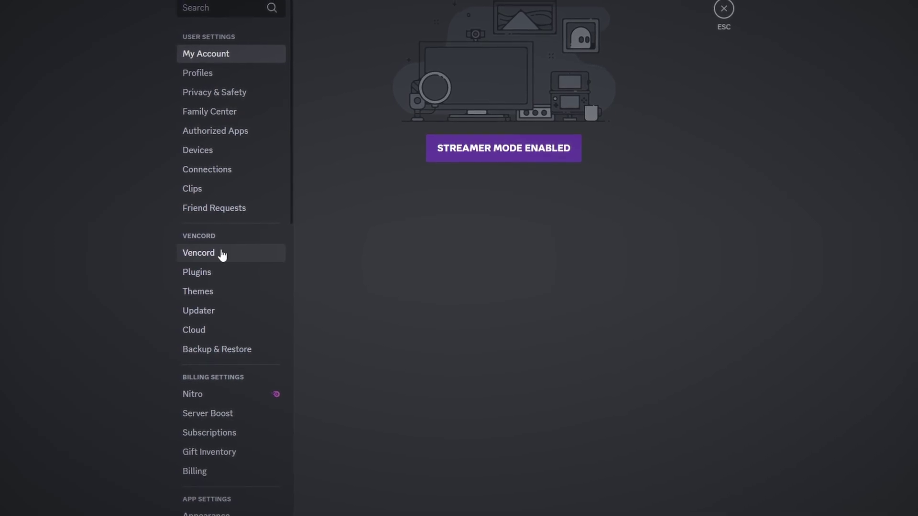
click(230, 268)
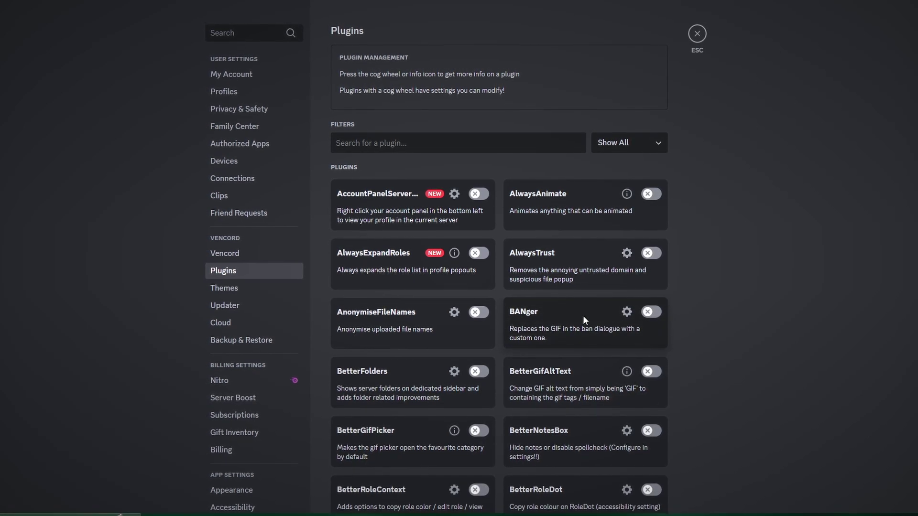
scroll(507, 293, down, 6)
scroll(507, 293, down, 20)
scroll(512, 316, down, 20)
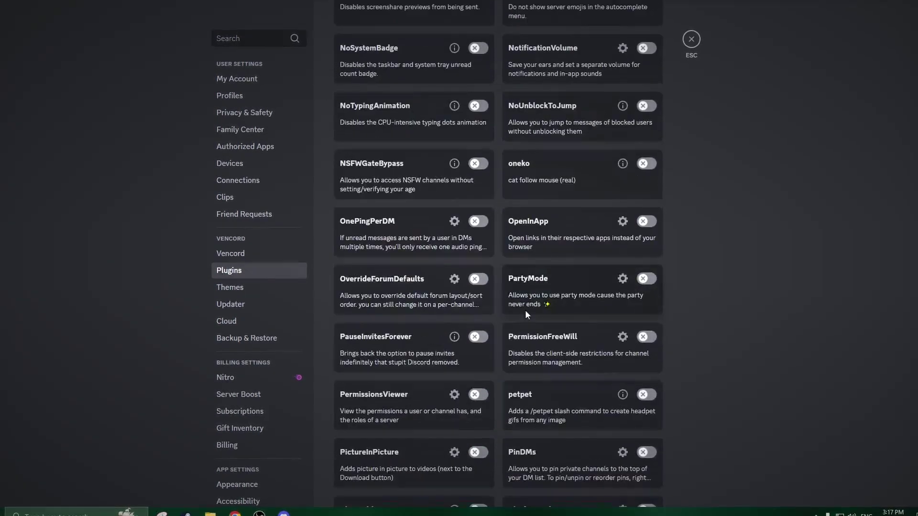
scroll(562, 300, down, 19)
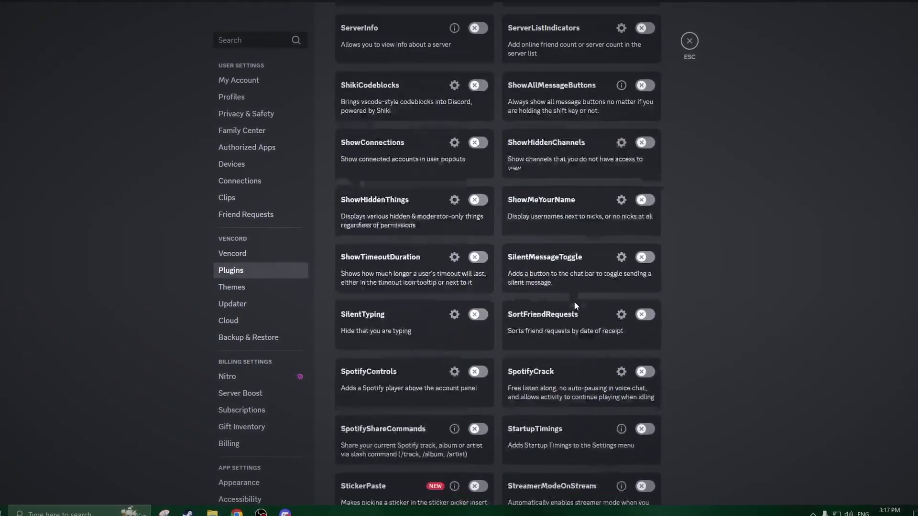
scroll(574, 301, down, 17)
scroll(526, 334, down, 3)
scroll(658, 323, up, 8)
scroll(670, 306, up, 20)
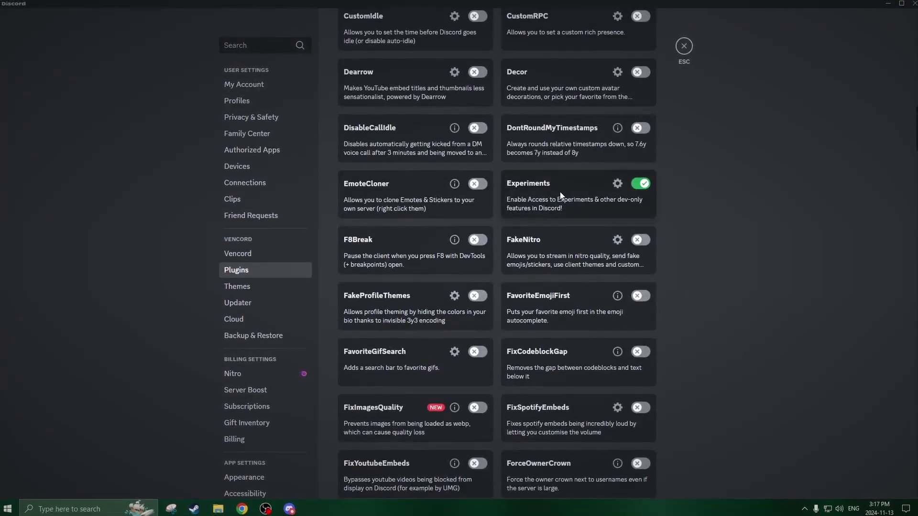
scroll(564, 215, up, 12)
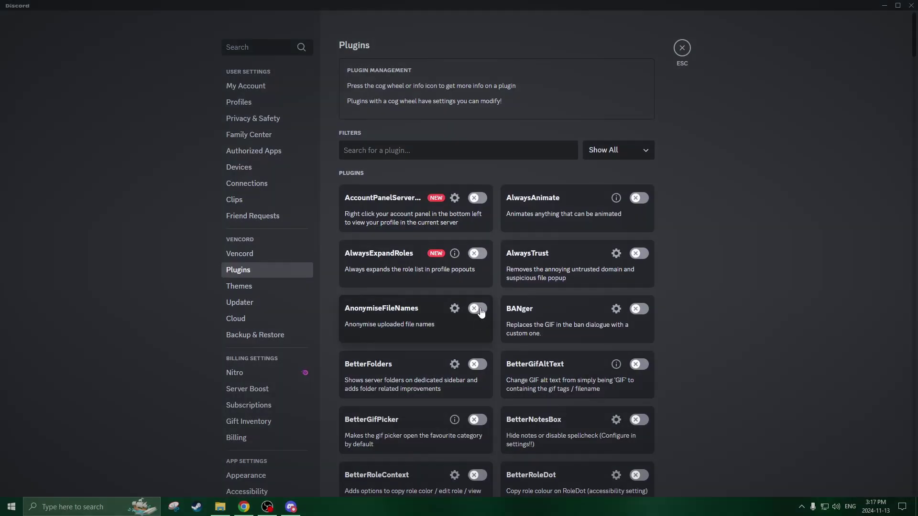
click(478, 309)
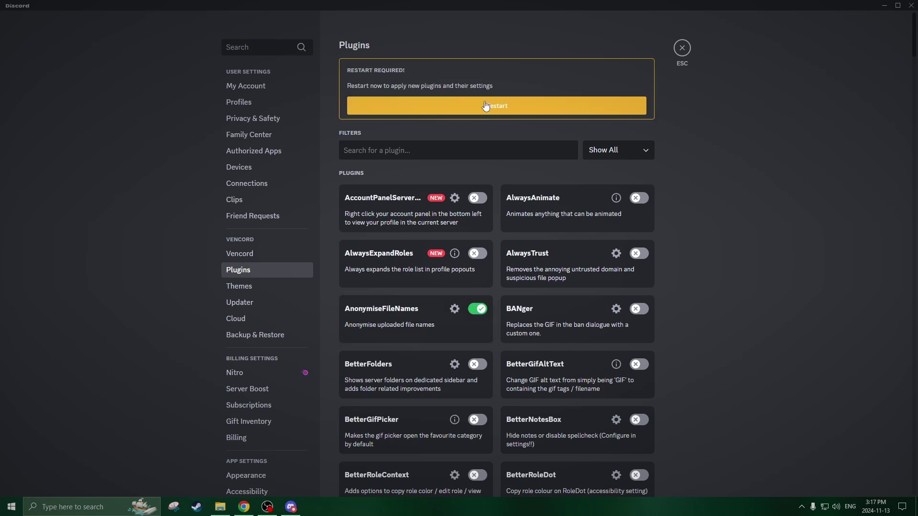
click(478, 308)
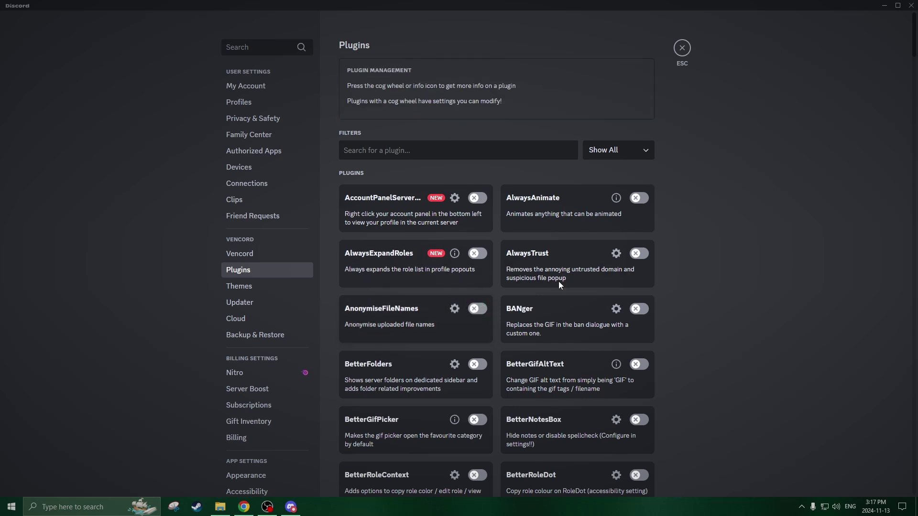